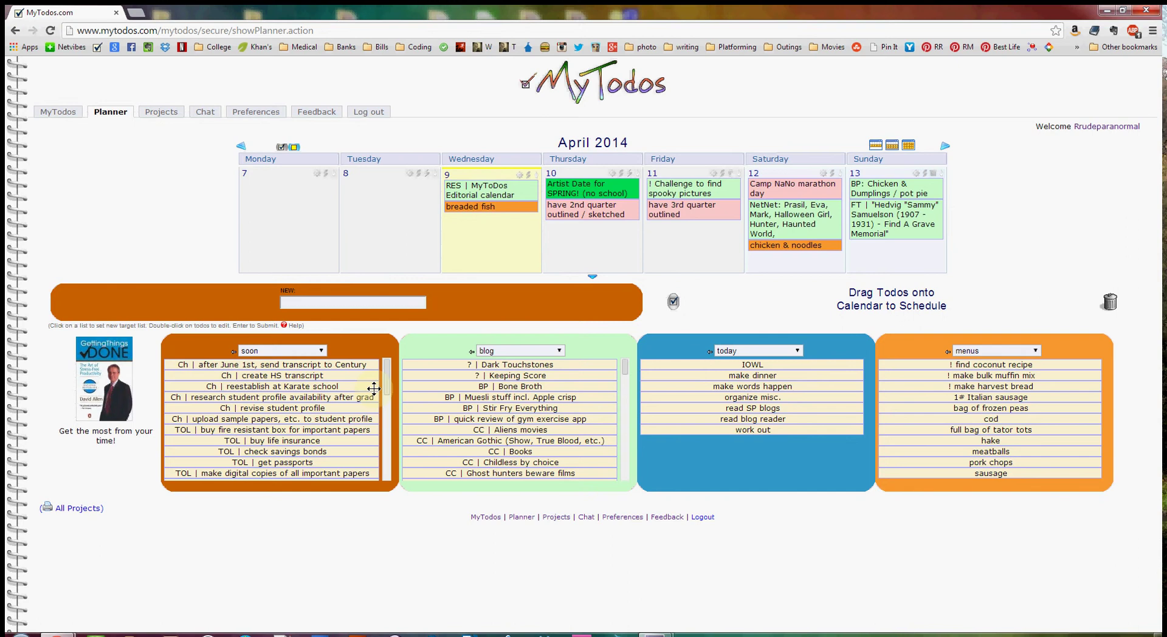
Switch the planner calendar to the one-month view, then show the completed todos and hide them again.
left_click(908, 146)
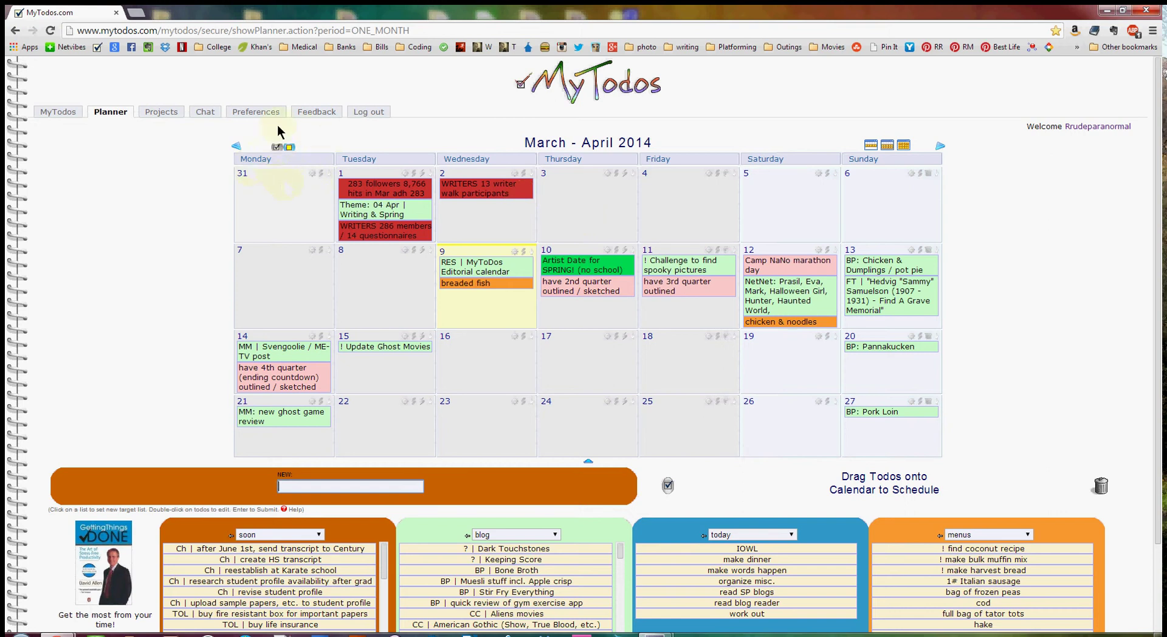
left_click(276, 147)
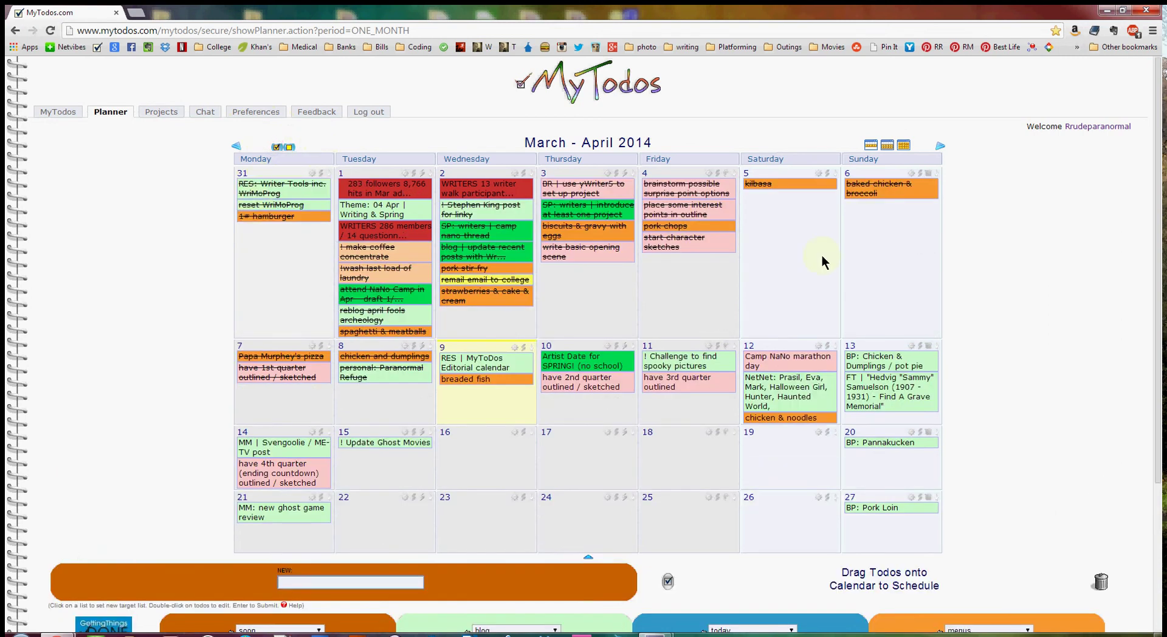
left_click(274, 148)
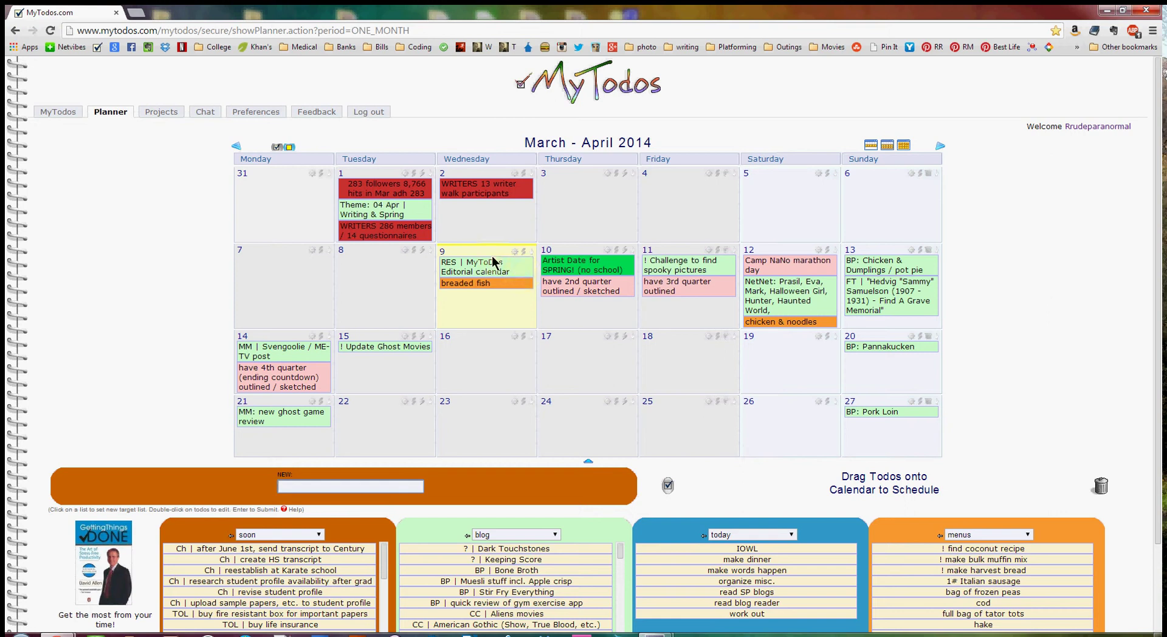
Reschedule the "RES | MyToDos Editorial calendar" todo from April 9 to April 10 and move it back to April 9.
left_click_drag(474, 274, 582, 317)
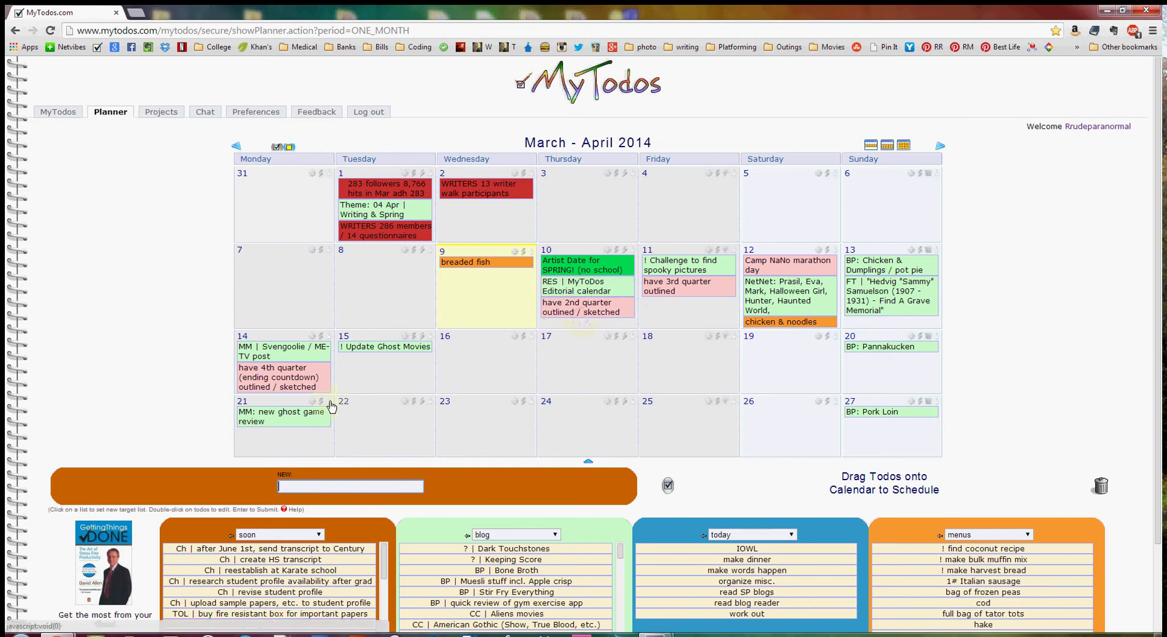
left_click_drag(587, 283, 474, 268)
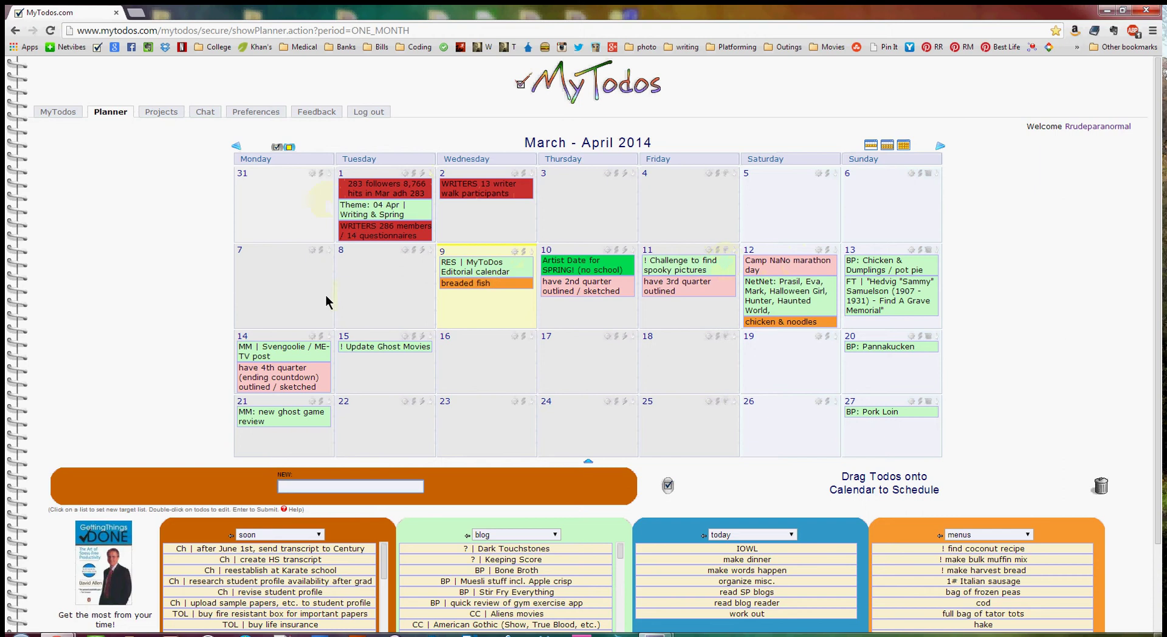
Show the next writing project in the first todo list and novel | Bugaboo Road in the fourth.
scroll(184, 290, "down", 3)
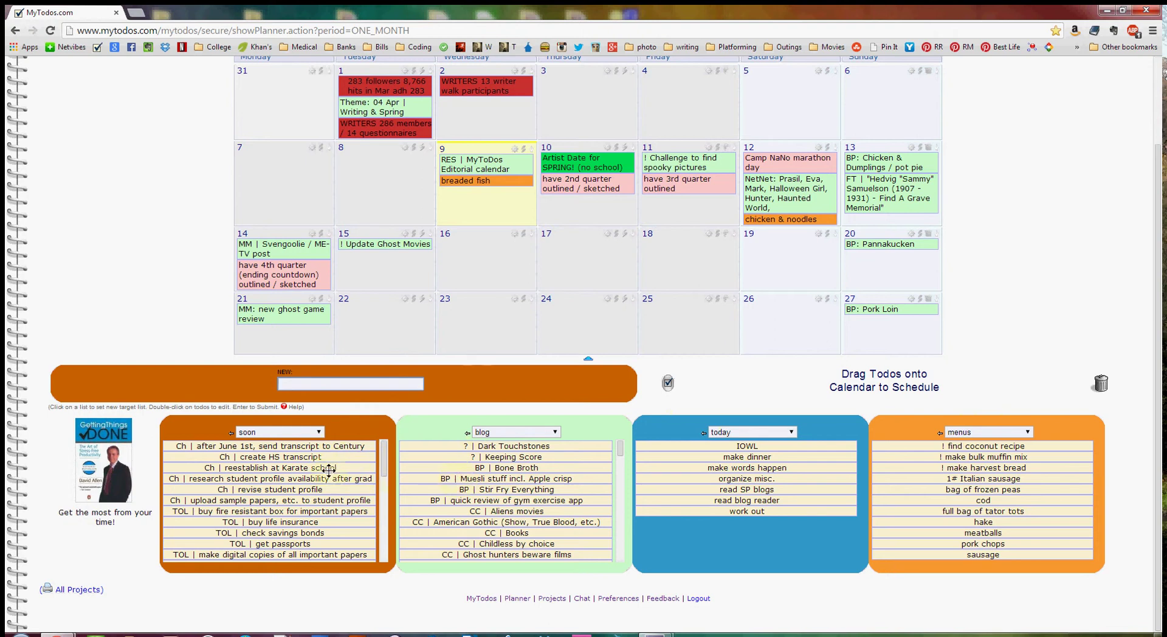
left_click(318, 432)
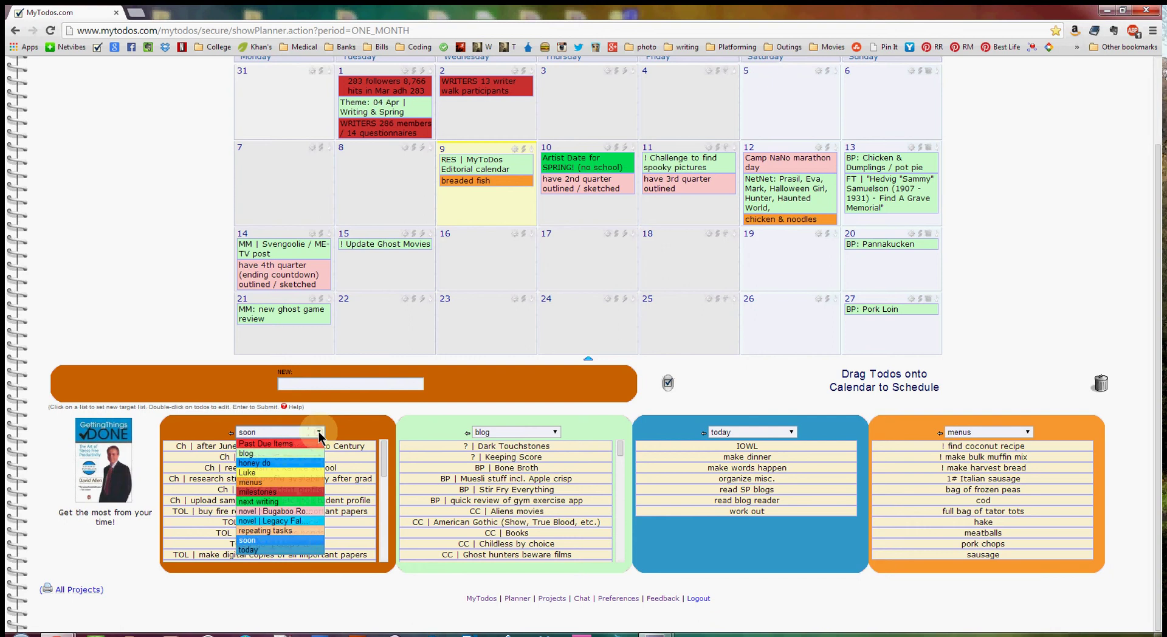
left_click(268, 501)
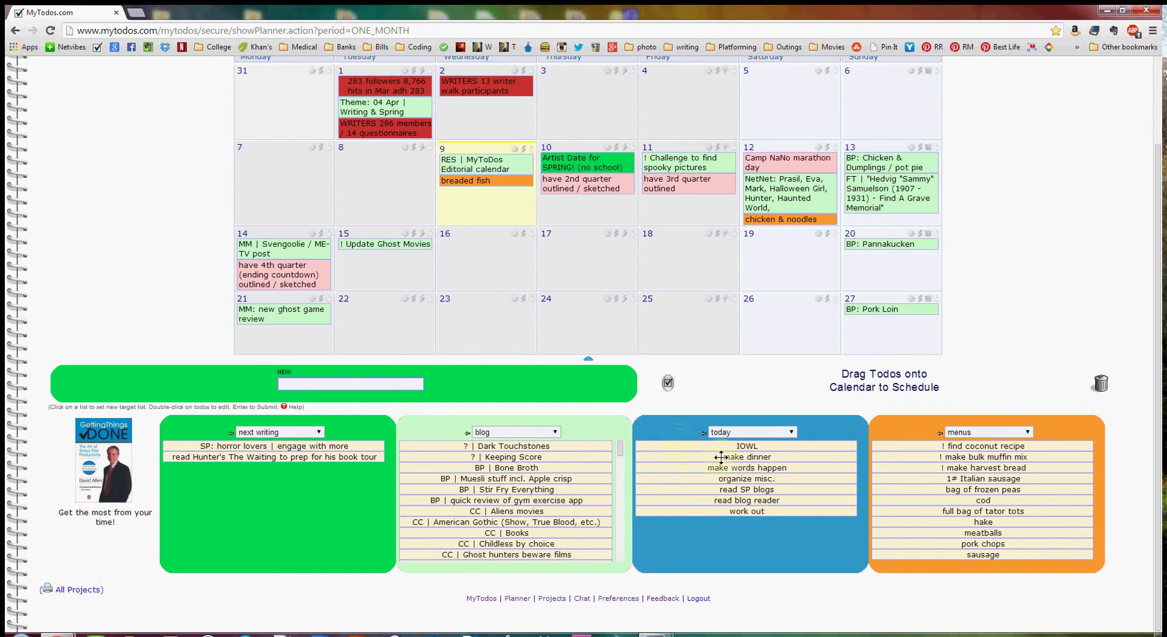
left_click(1028, 431)
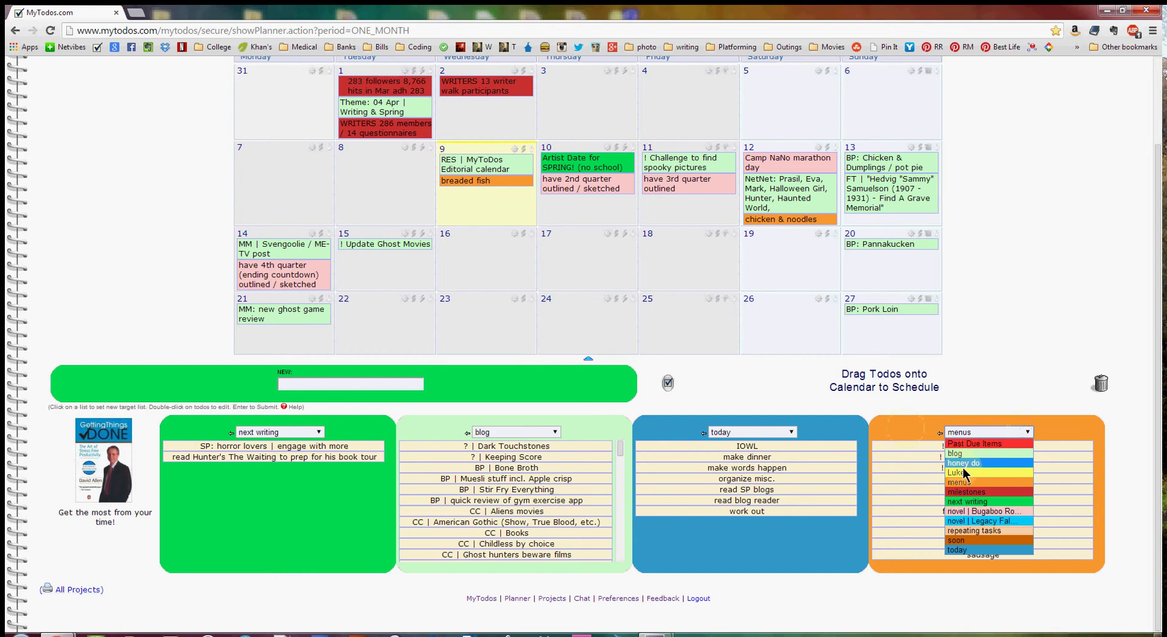
left_click(957, 515)
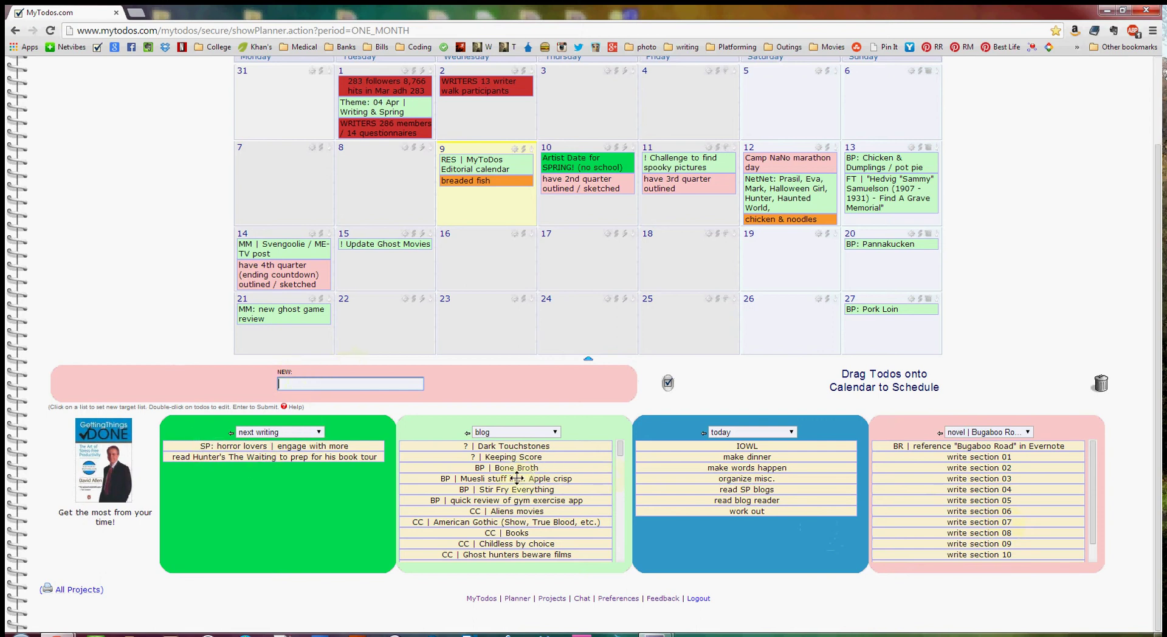
Make the next writing list the target and add a new todo named "how screen video" to it.
left_click(304, 494)
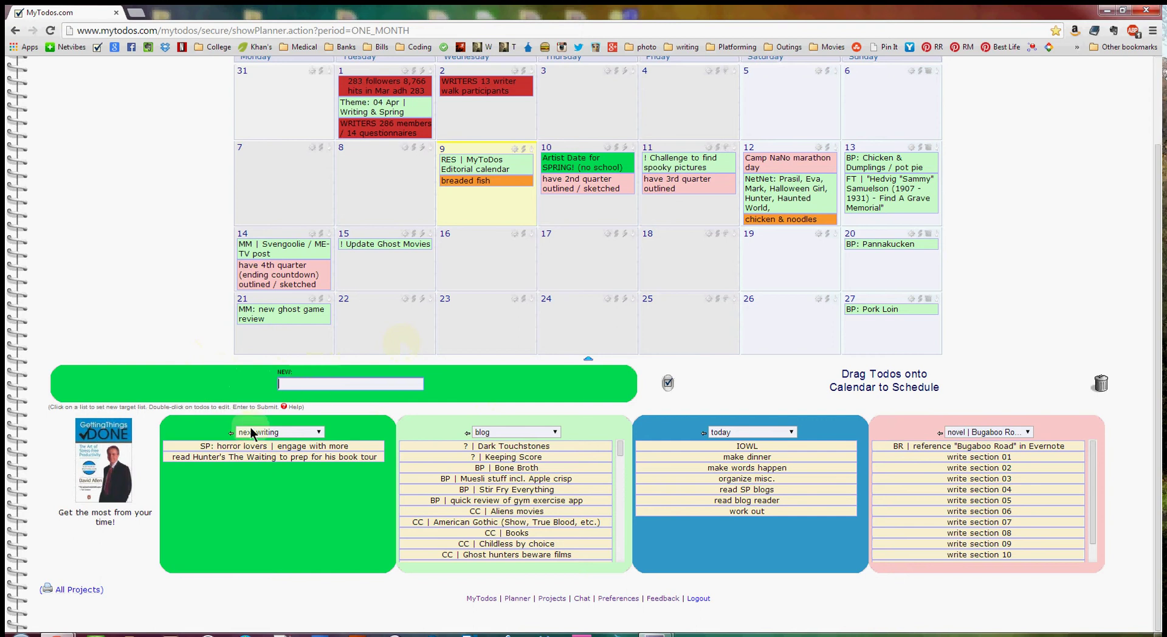
left_click(318, 383)
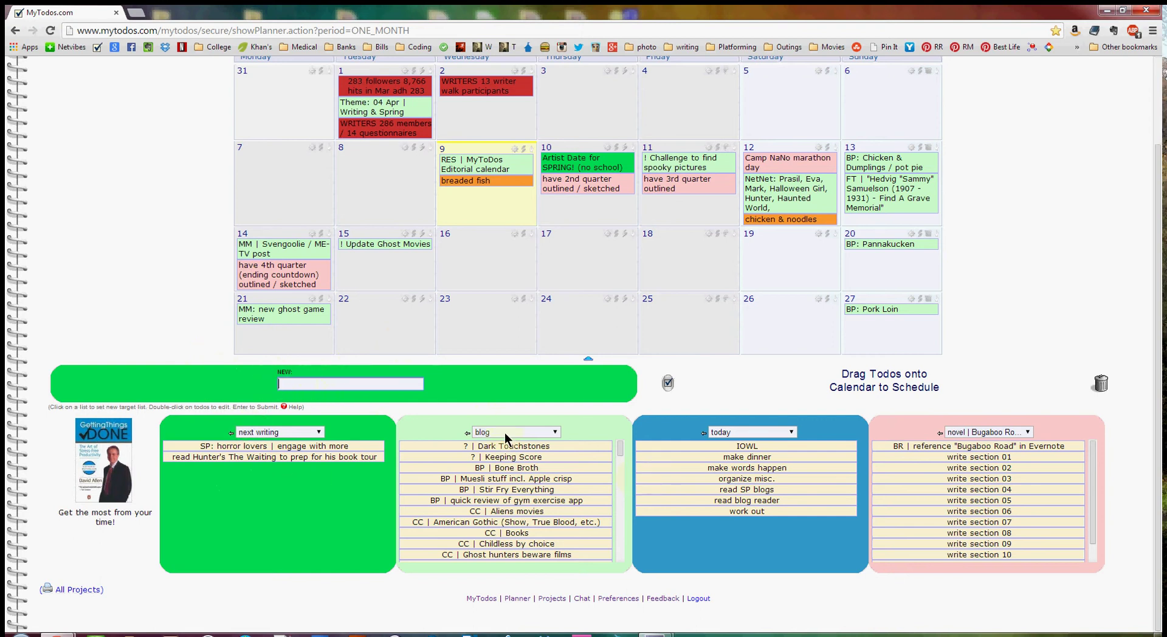
left_click(828, 429)
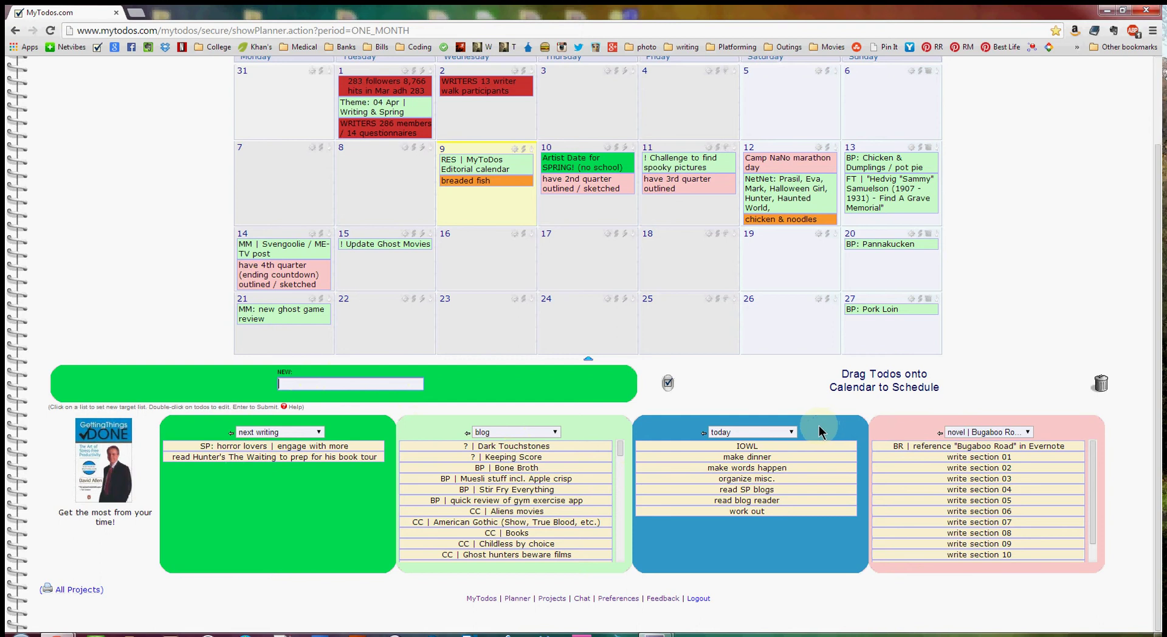
left_click(332, 384)
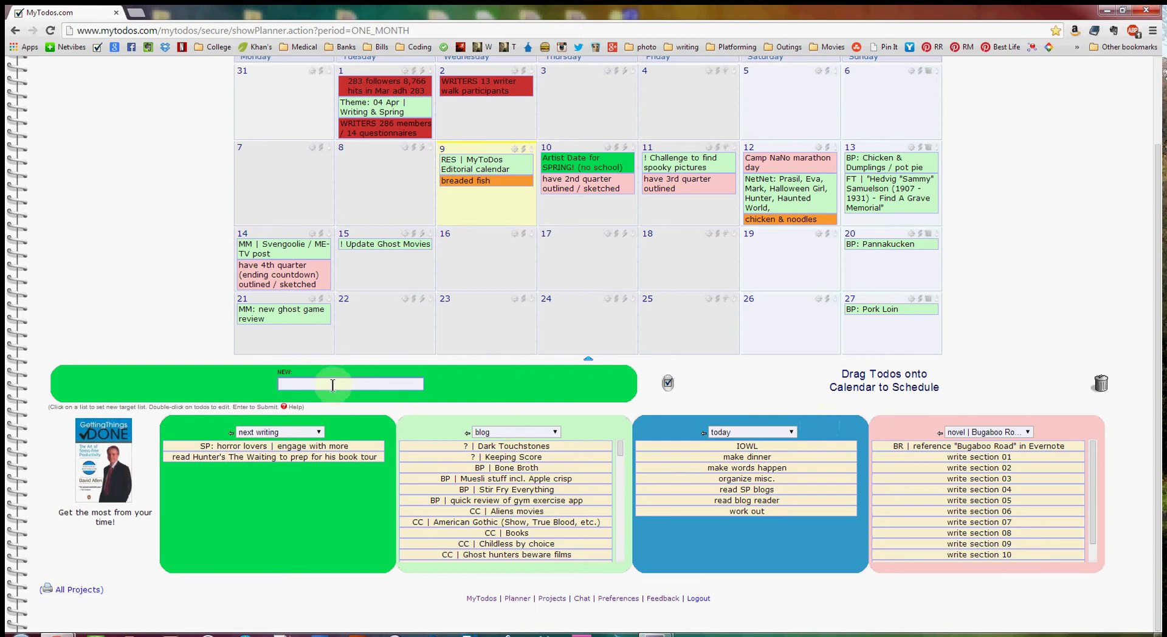
type("udea")
key("BackSpace")
key("BackSpace")
key("BackSpace")
key("BackSpace")
type("ihow screen video")
key("Return")
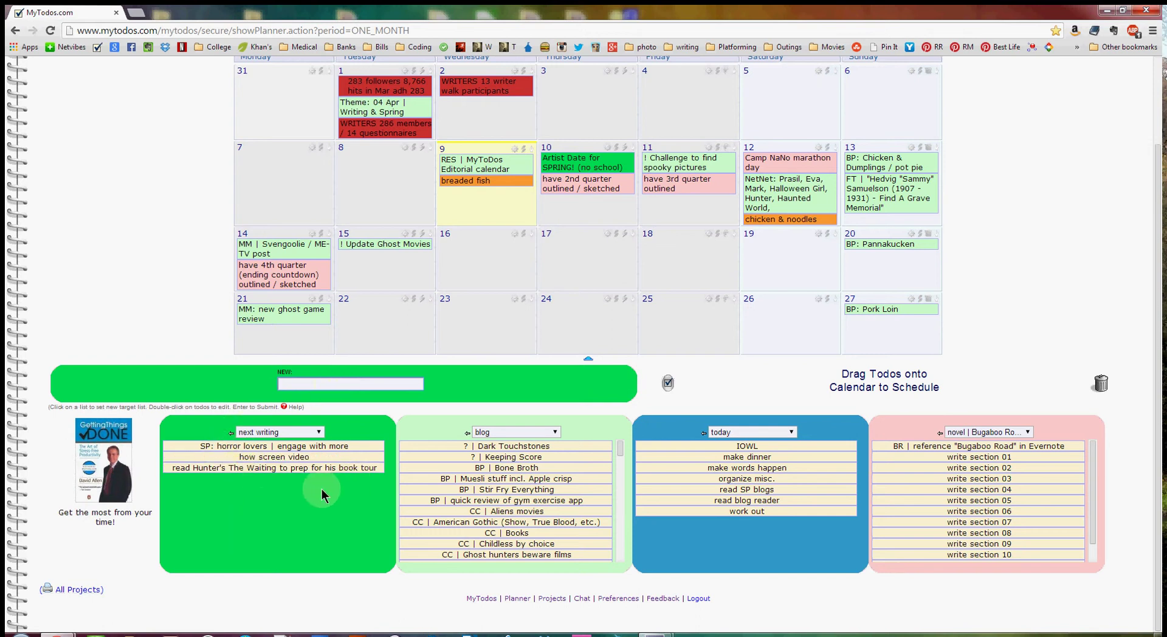
Schedule the "how screen video" todo on April 9 in the calendar.
left_click_drag(251, 457, 523, 193)
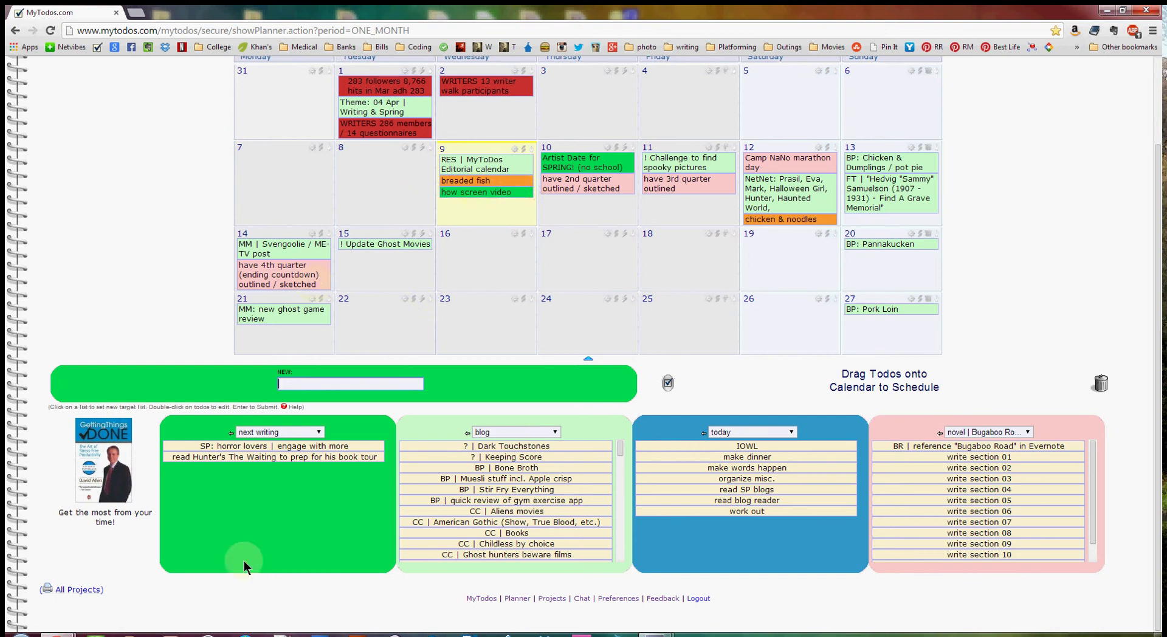
left_click(336, 386)
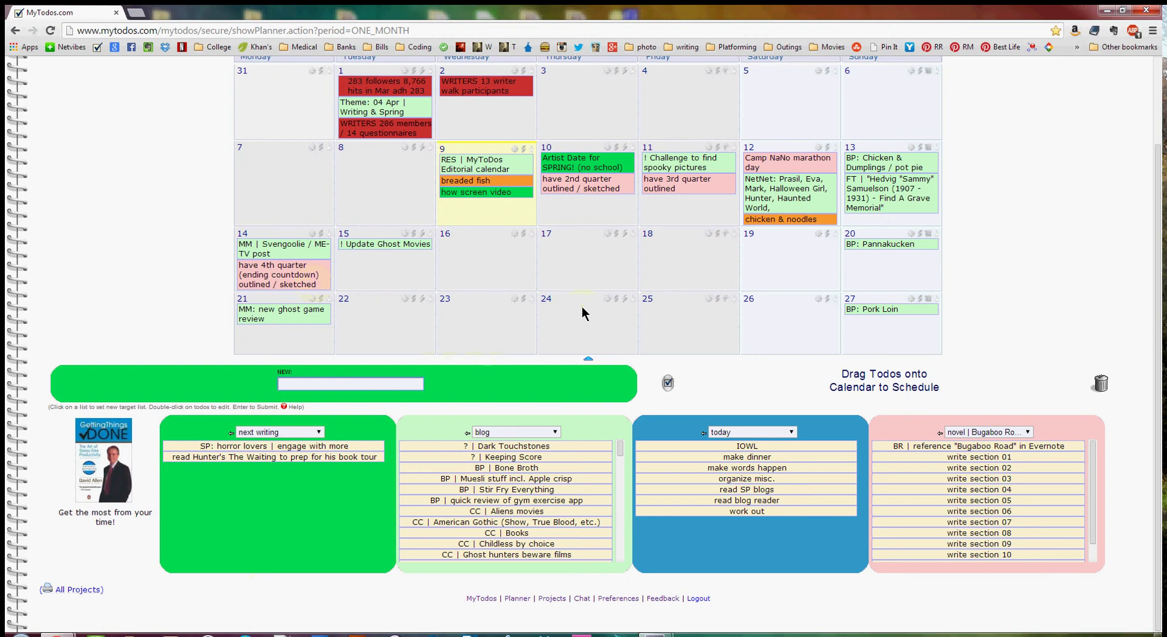
scroll(513, 312, "up", 2)
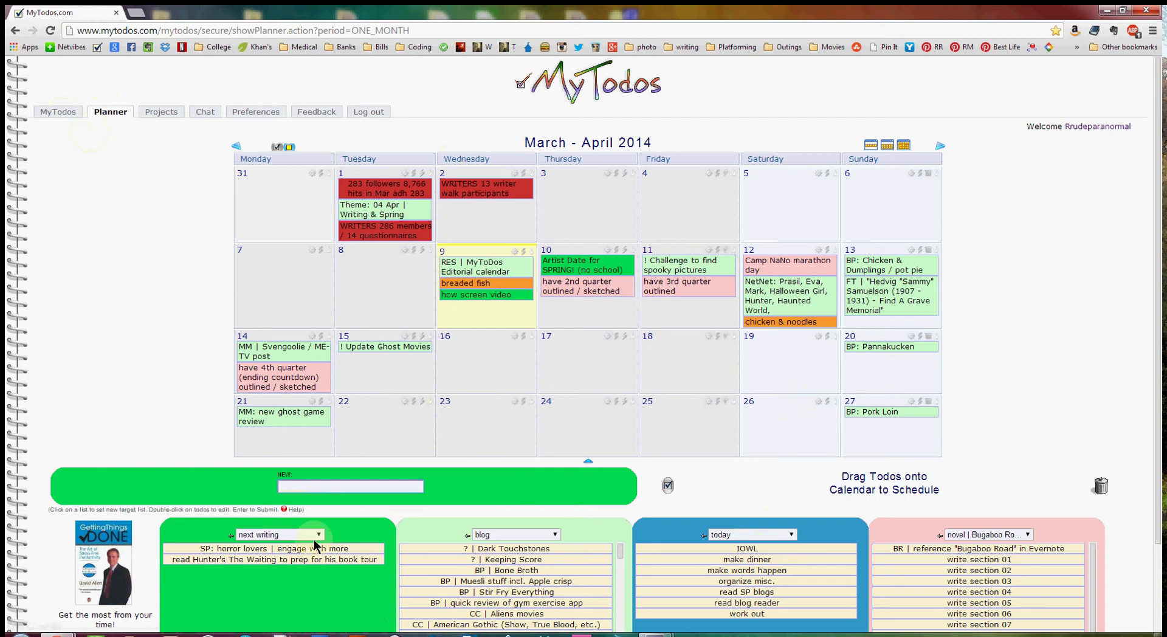
Show the menus project in the third todo list and schedule its "meatballs" todo on April 10.
scroll(468, 537, "down", 1)
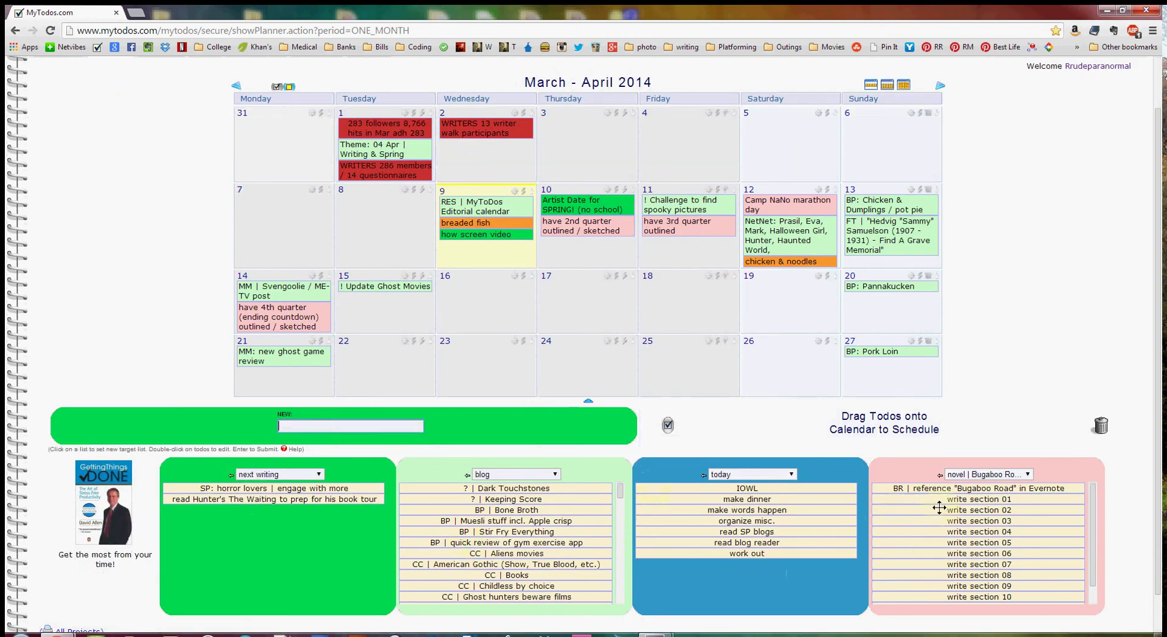
left_click(790, 474)
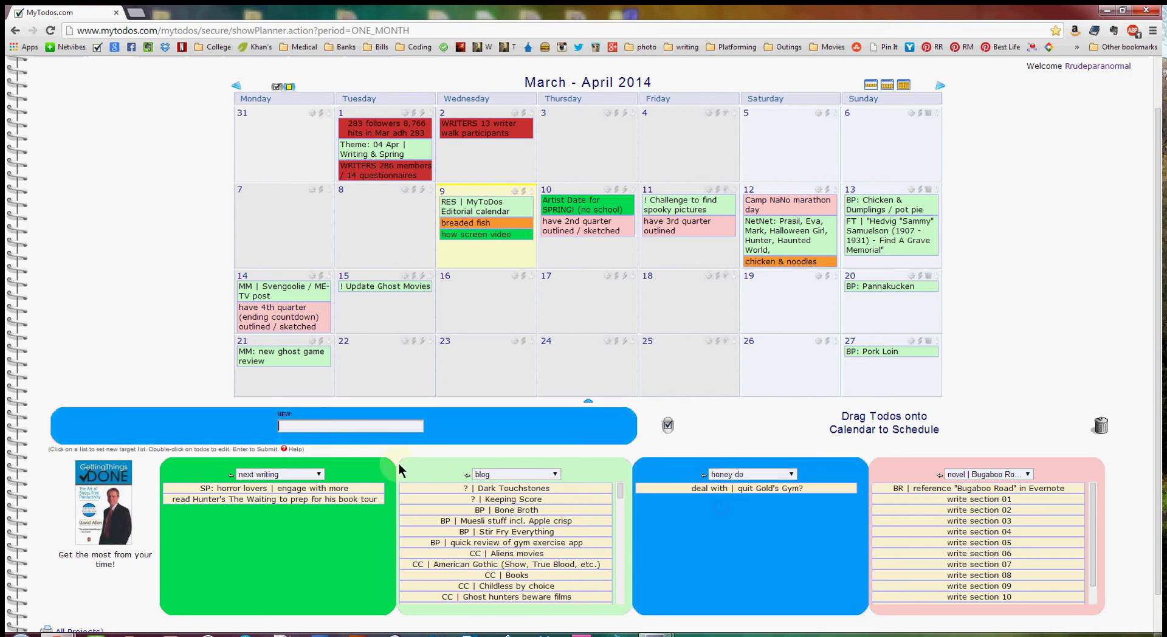
left_click(791, 474)
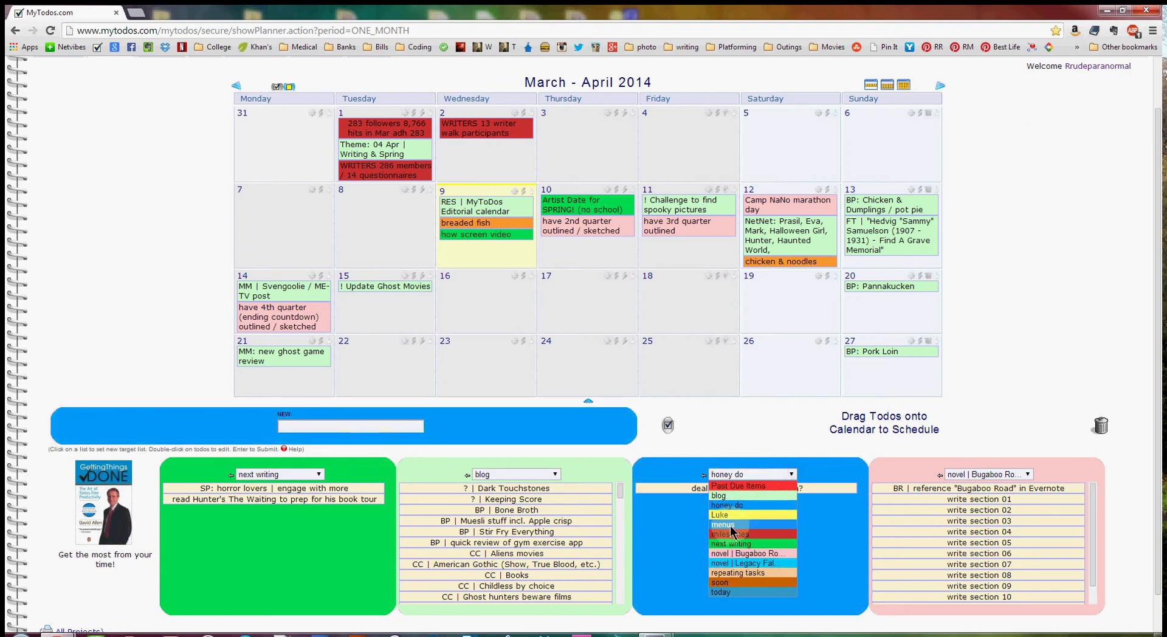
left_click(723, 525)
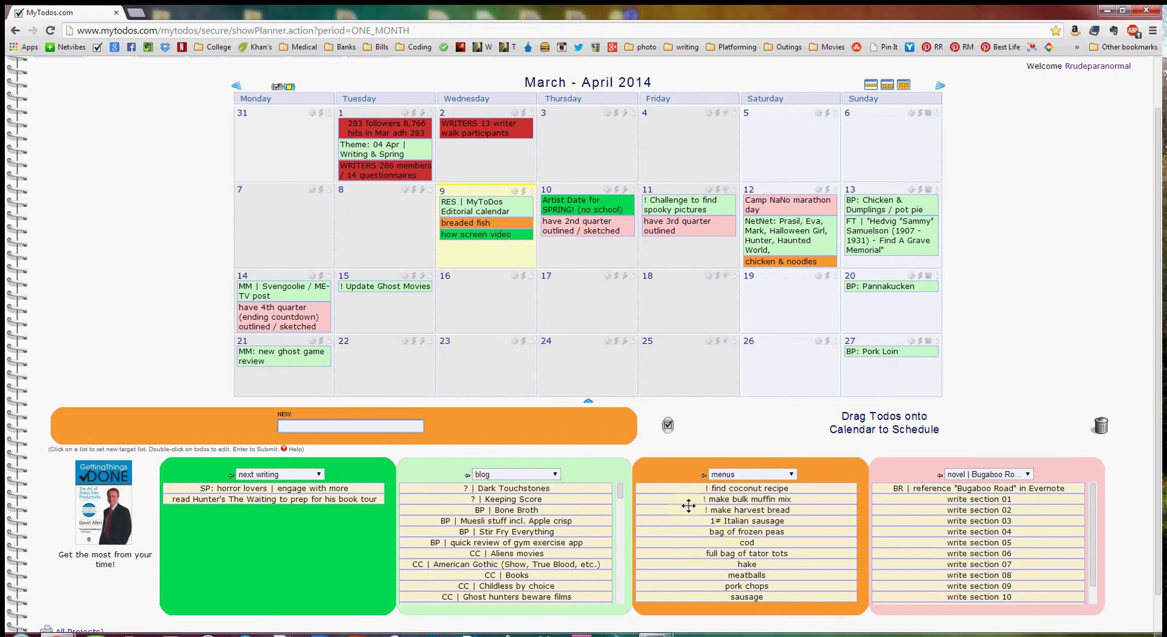
left_click(759, 472)
left_click_drag(743, 580, 635, 243)
left_click(430, 426)
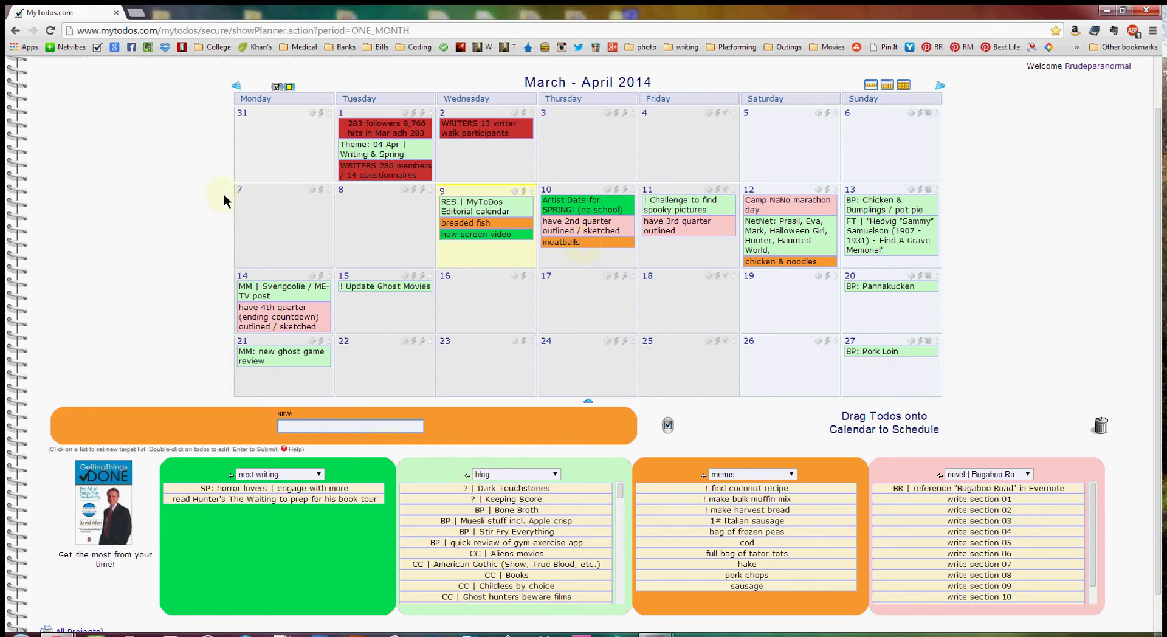
Look over the MyTodos list page and the Projects overview, opening the today project from there.
scroll(117, 206, "up", 1)
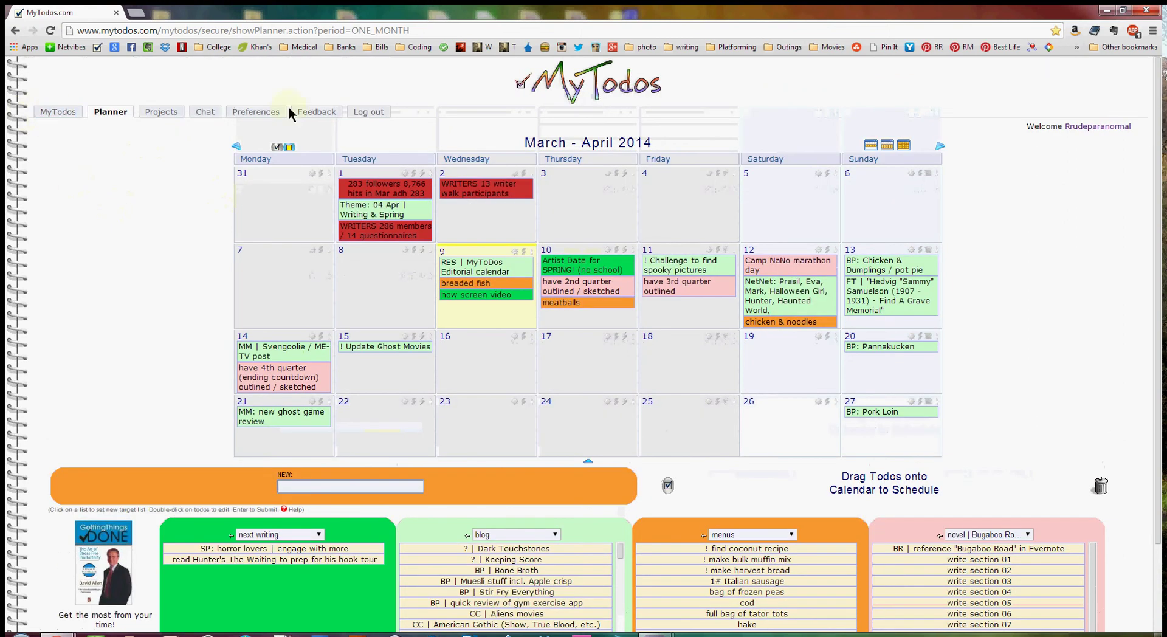
left_click(57, 114)
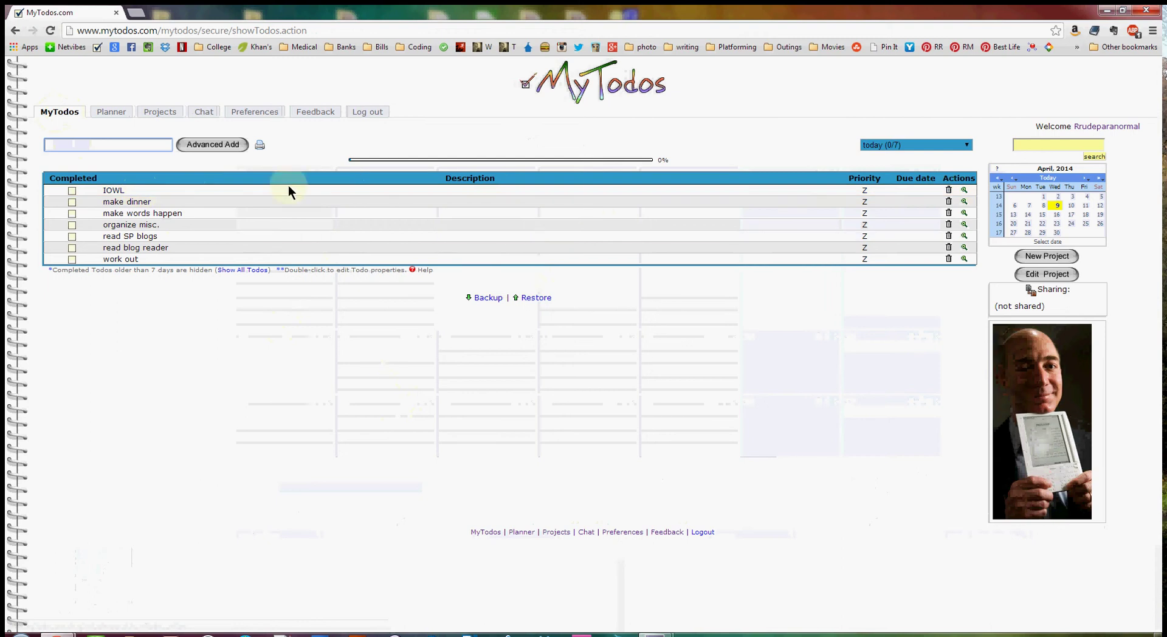
left_click(159, 113)
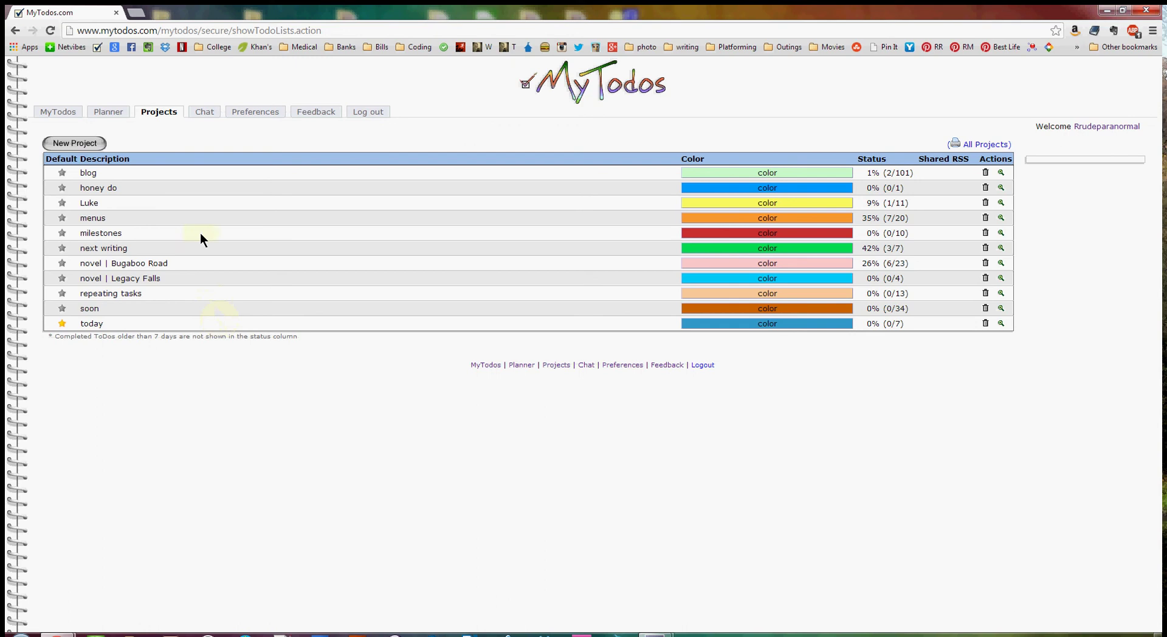
left_click(92, 326)
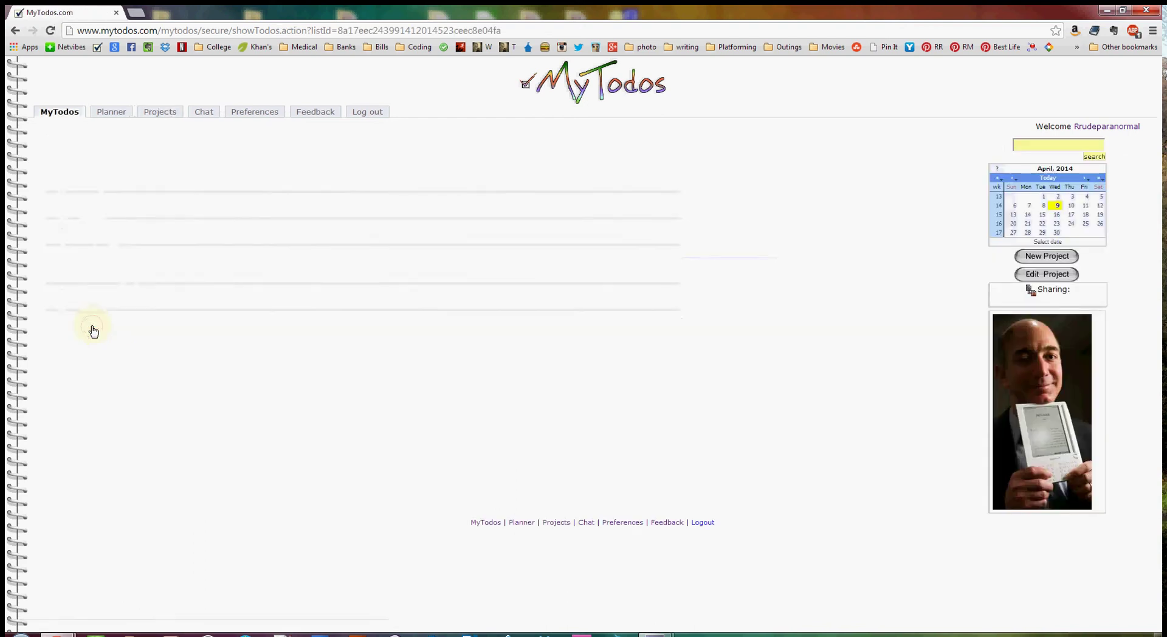
Return to the planner and show the today project in the first todo list.
left_click(110, 116)
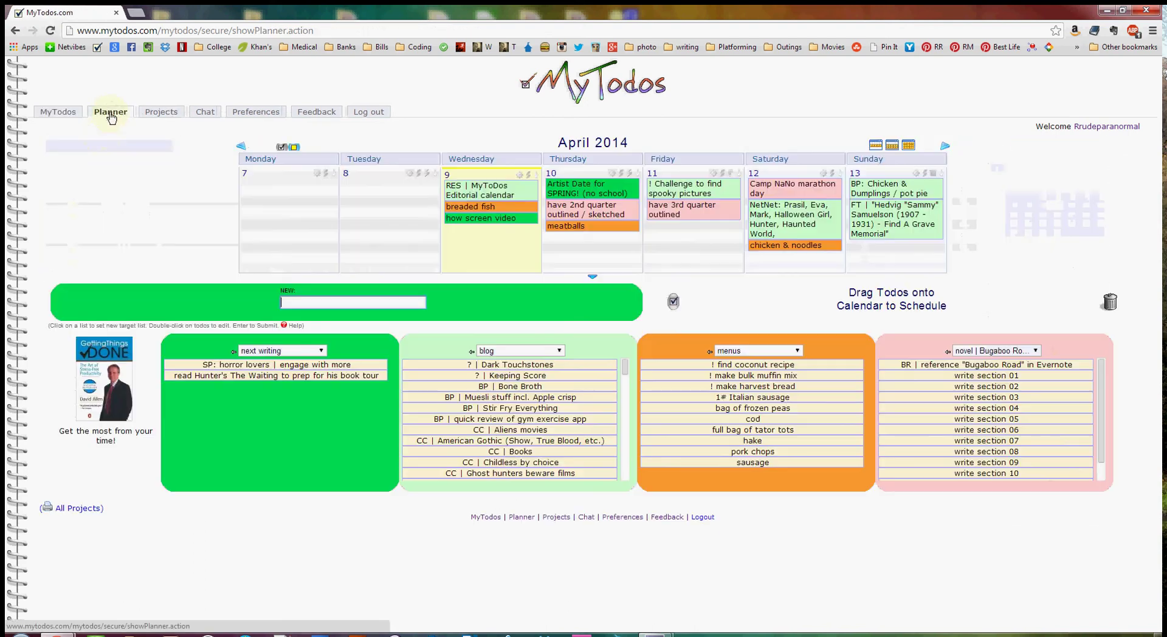
left_click(320, 351)
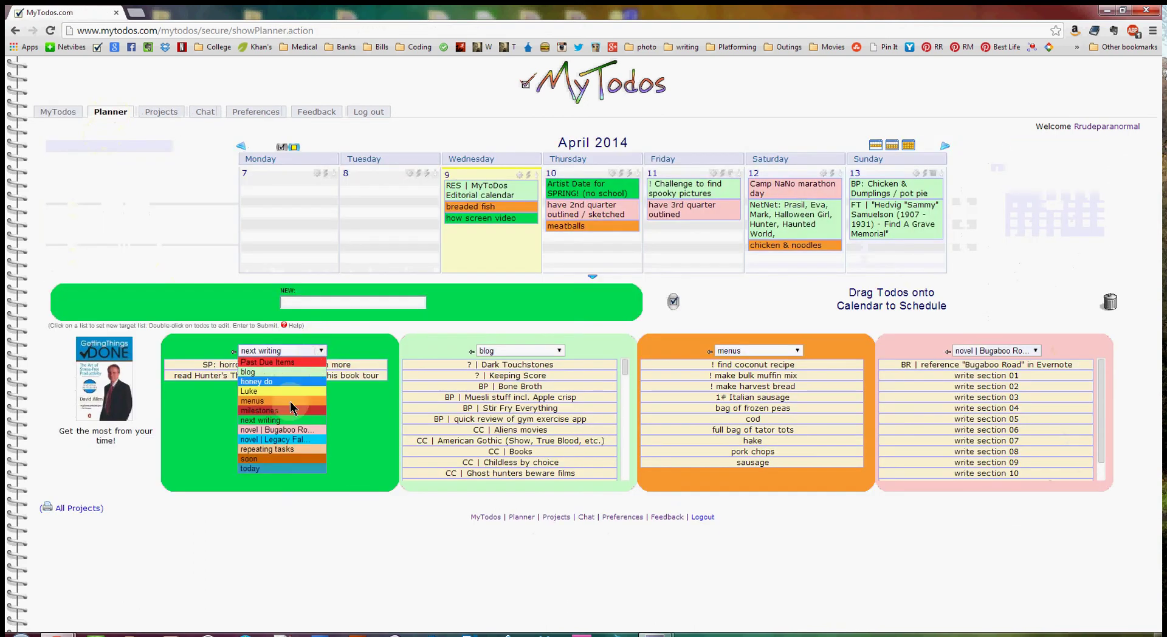
left_click(259, 468)
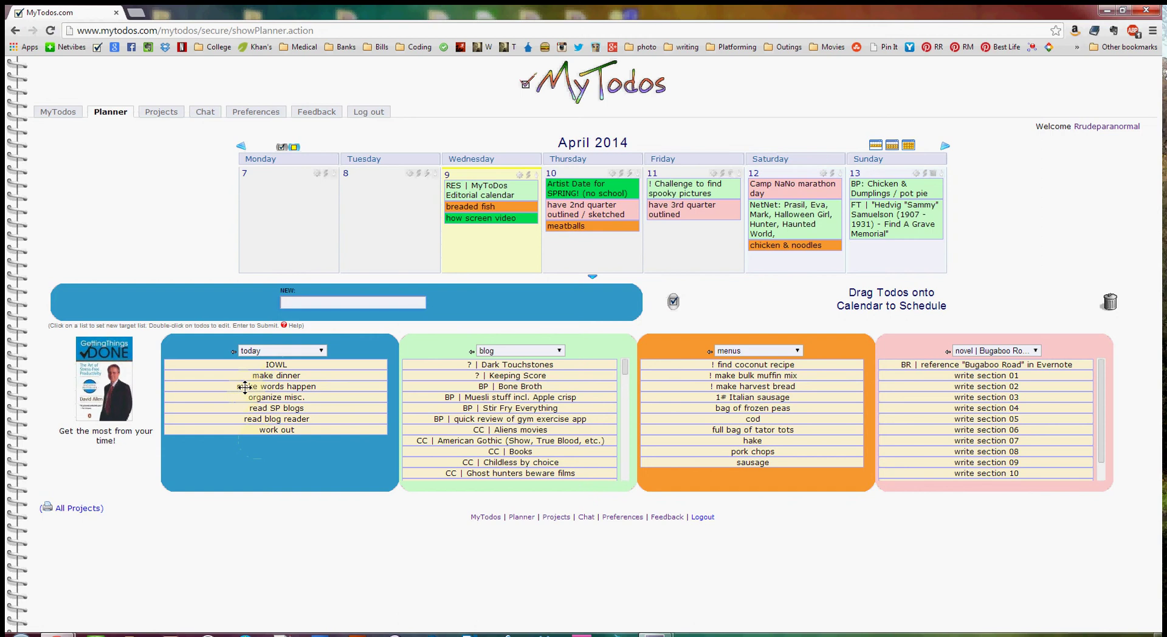
Delete "organize misc." from the today list and move "read blog reader" to the end of that list.
left_click_drag(256, 399, 1103, 304)
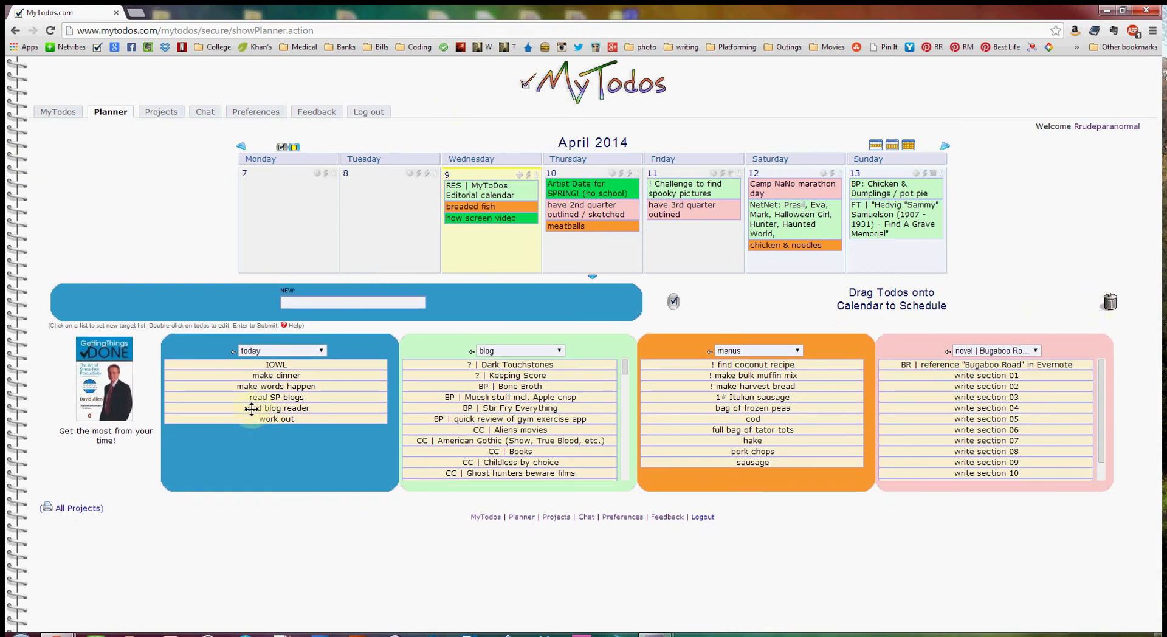
left_click_drag(251, 409, 258, 460)
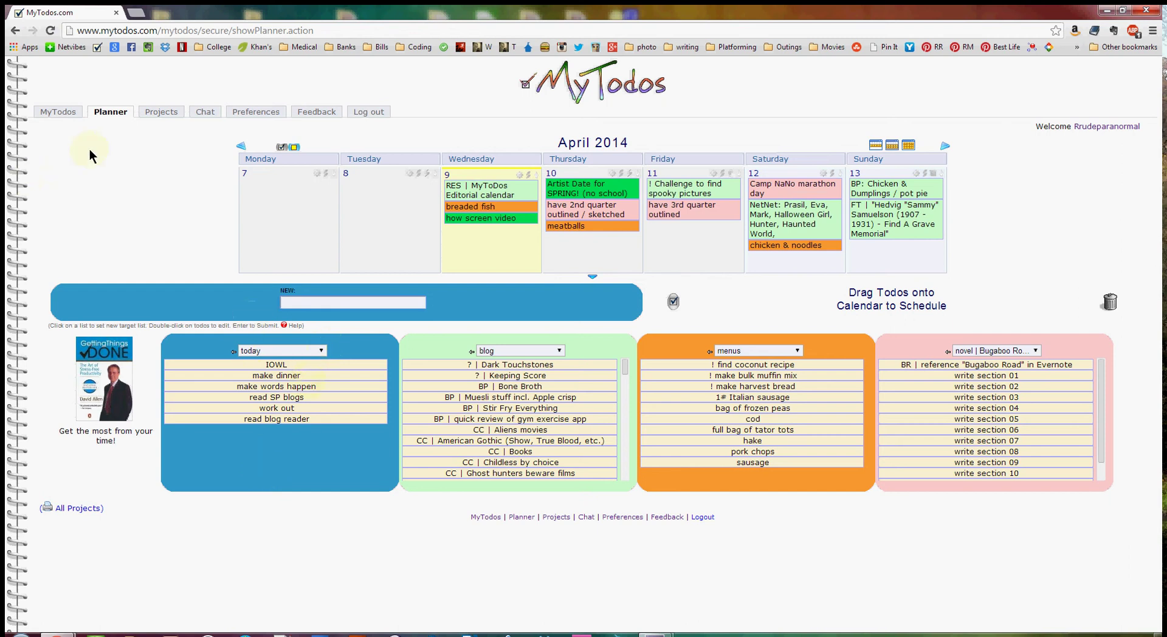
Go to the MyTodos list page and display the todos of the menus project.
left_click(59, 112)
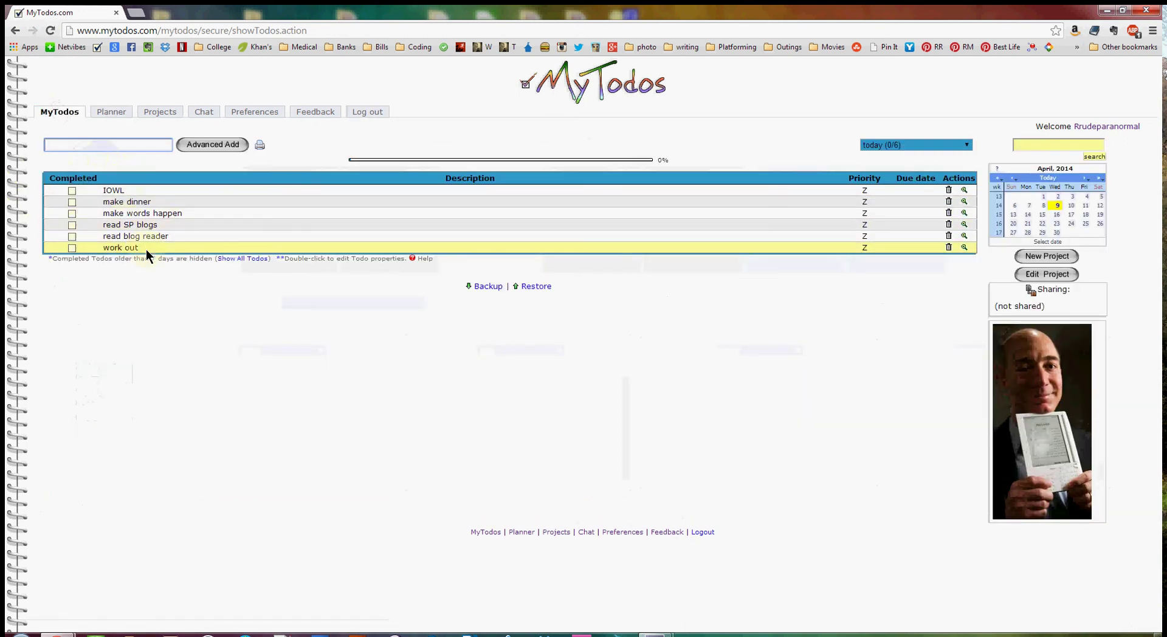
left_click(969, 146)
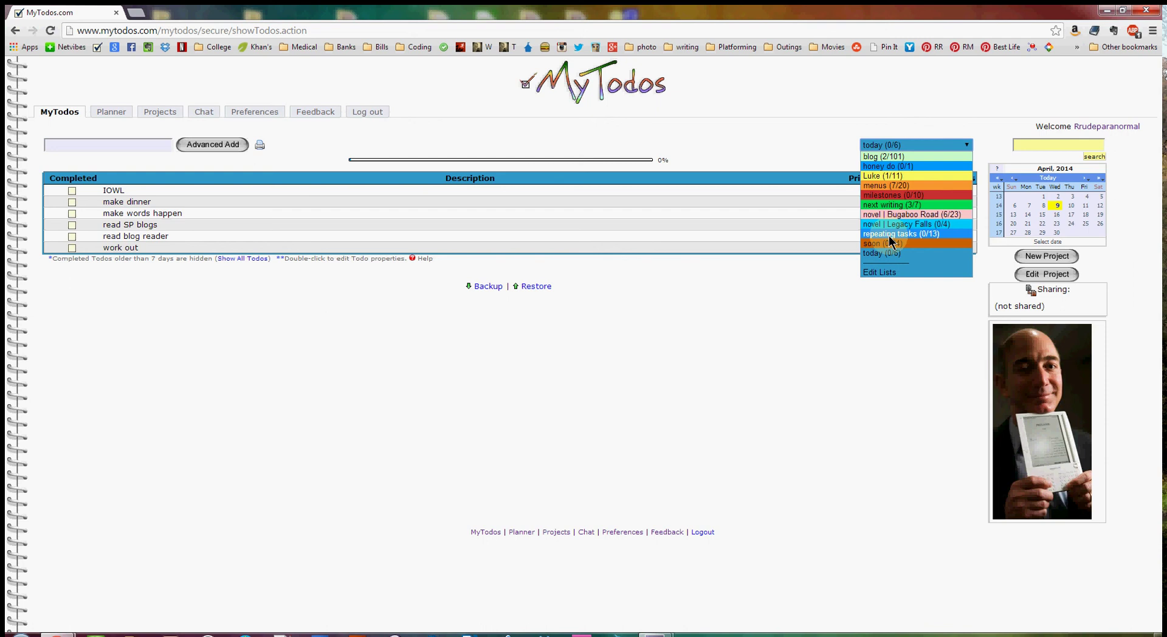
left_click(890, 185)
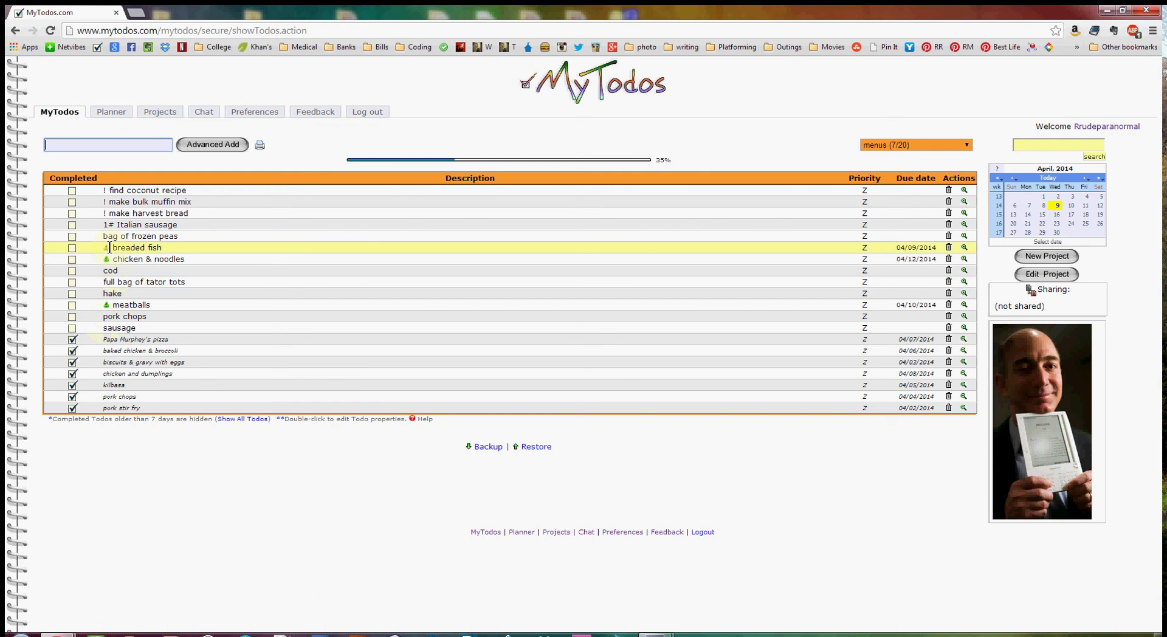
Mark "breaded fish" in the menus project as completed and go back to the planner.
left_click(72, 249)
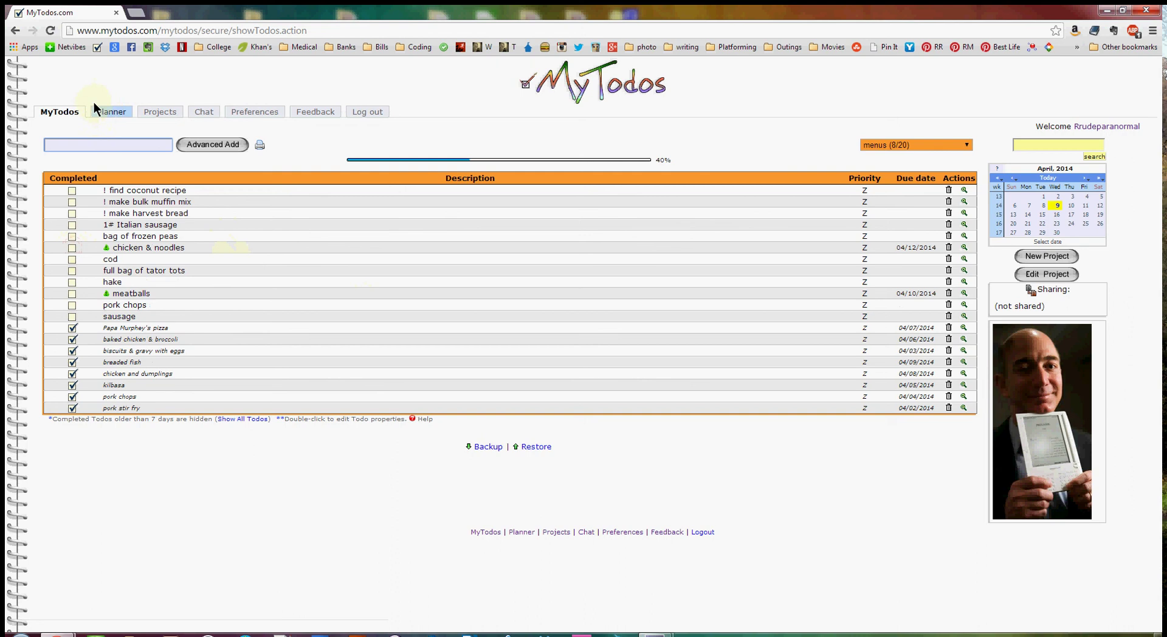
left_click(108, 113)
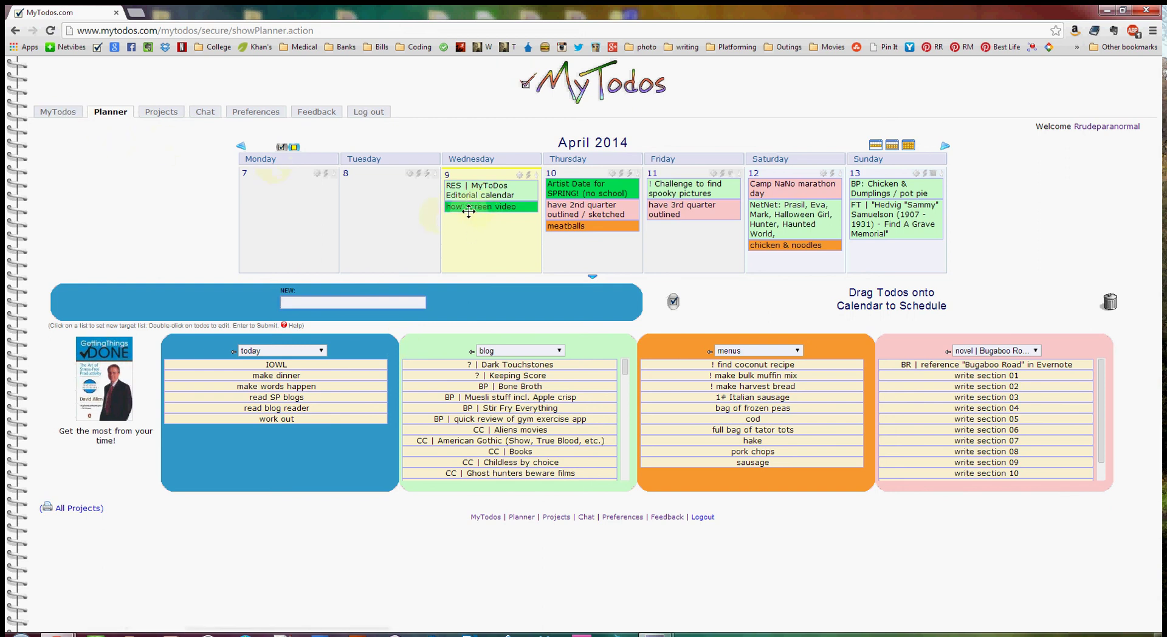
Mark "how screen video" in the next writing project's todo list as completed and return to the planner.
left_click(58, 114)
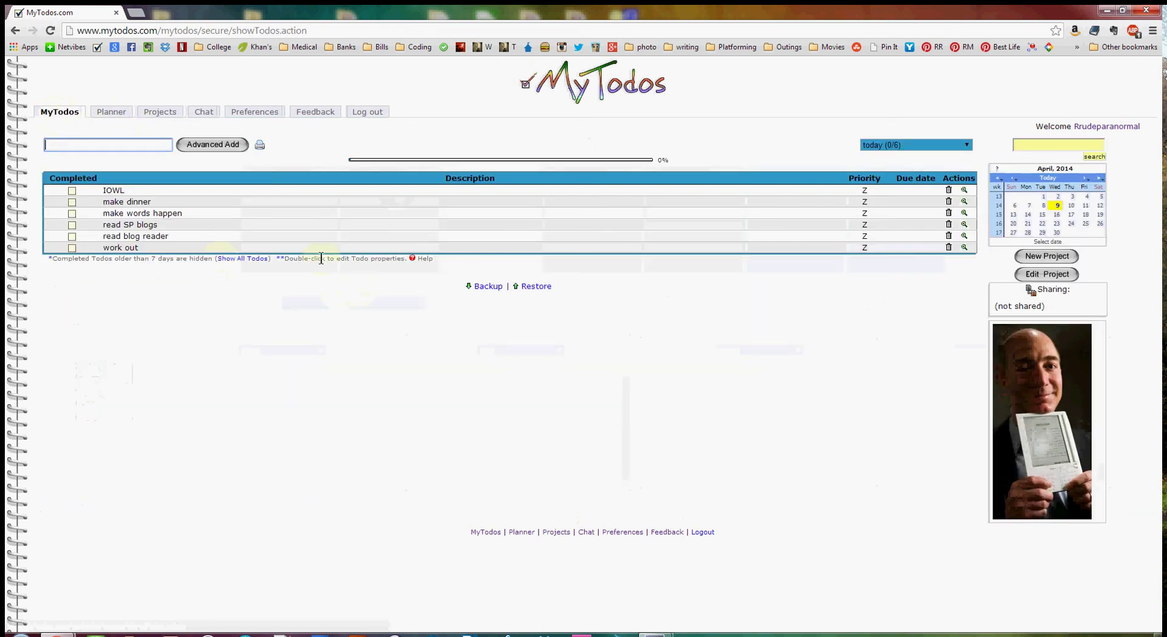
left_click(963, 146)
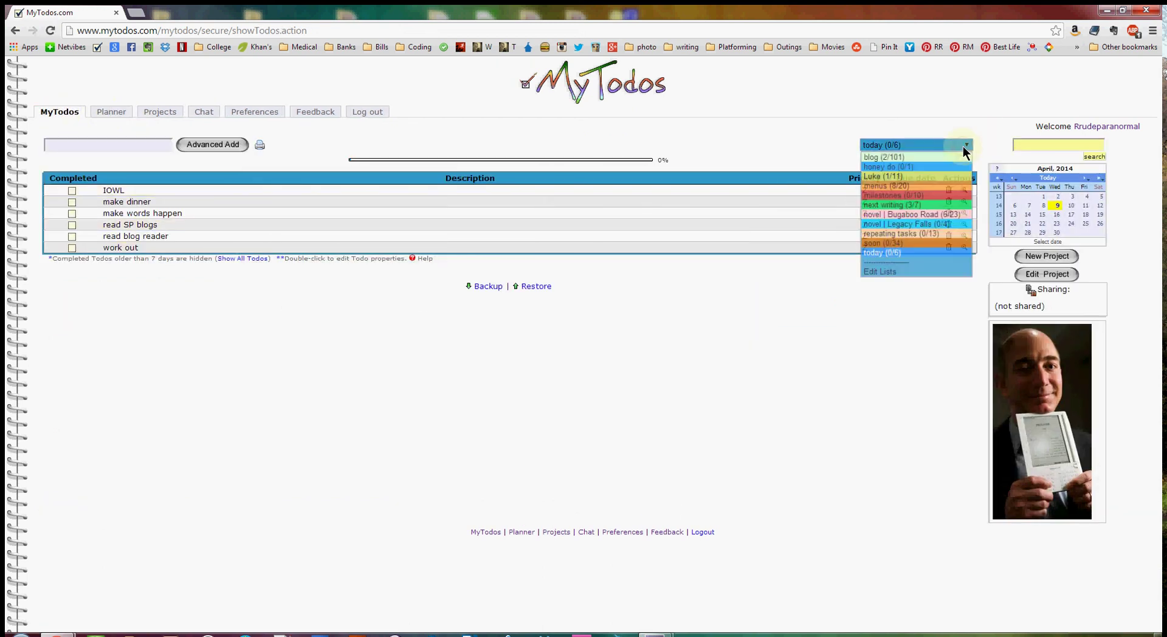
left_click(881, 206)
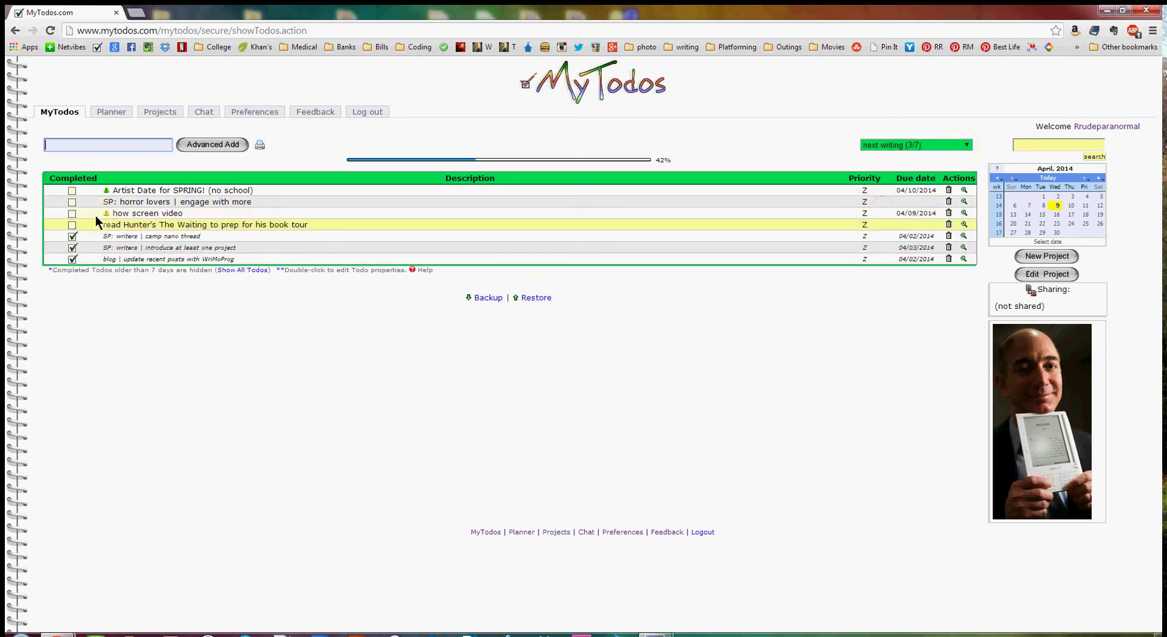
left_click(72, 213)
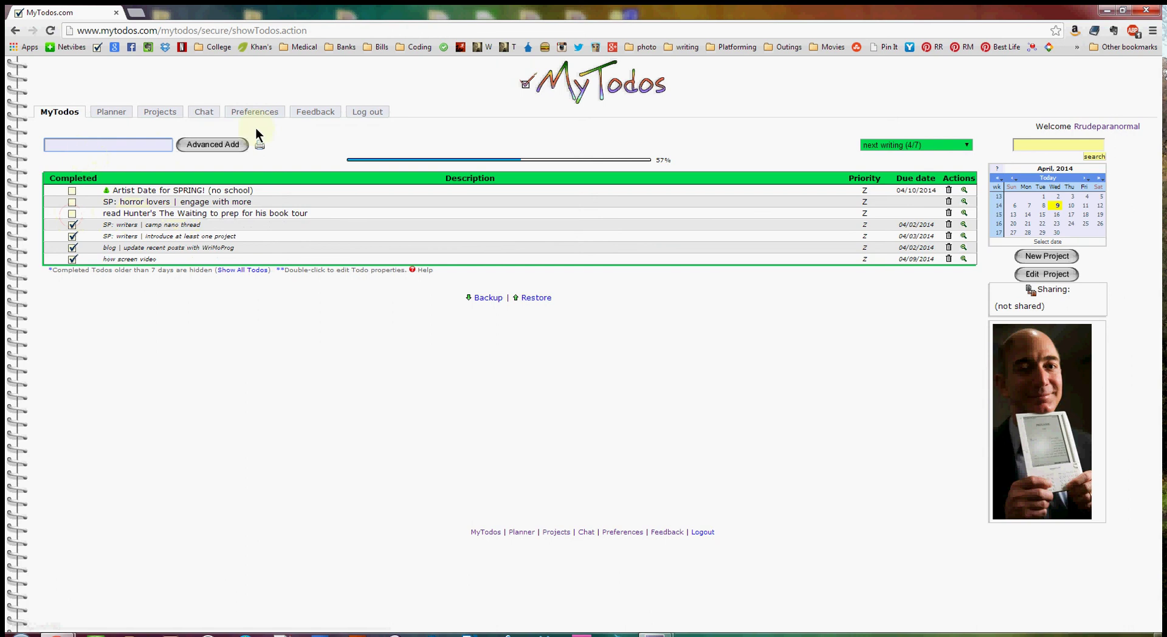
left_click(119, 115)
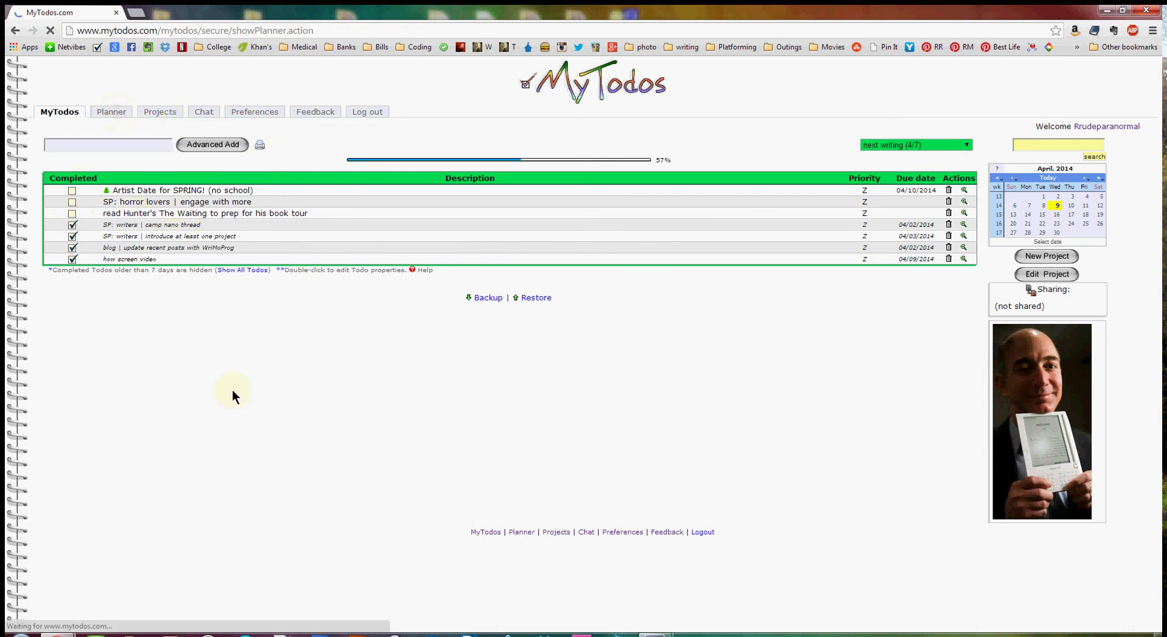